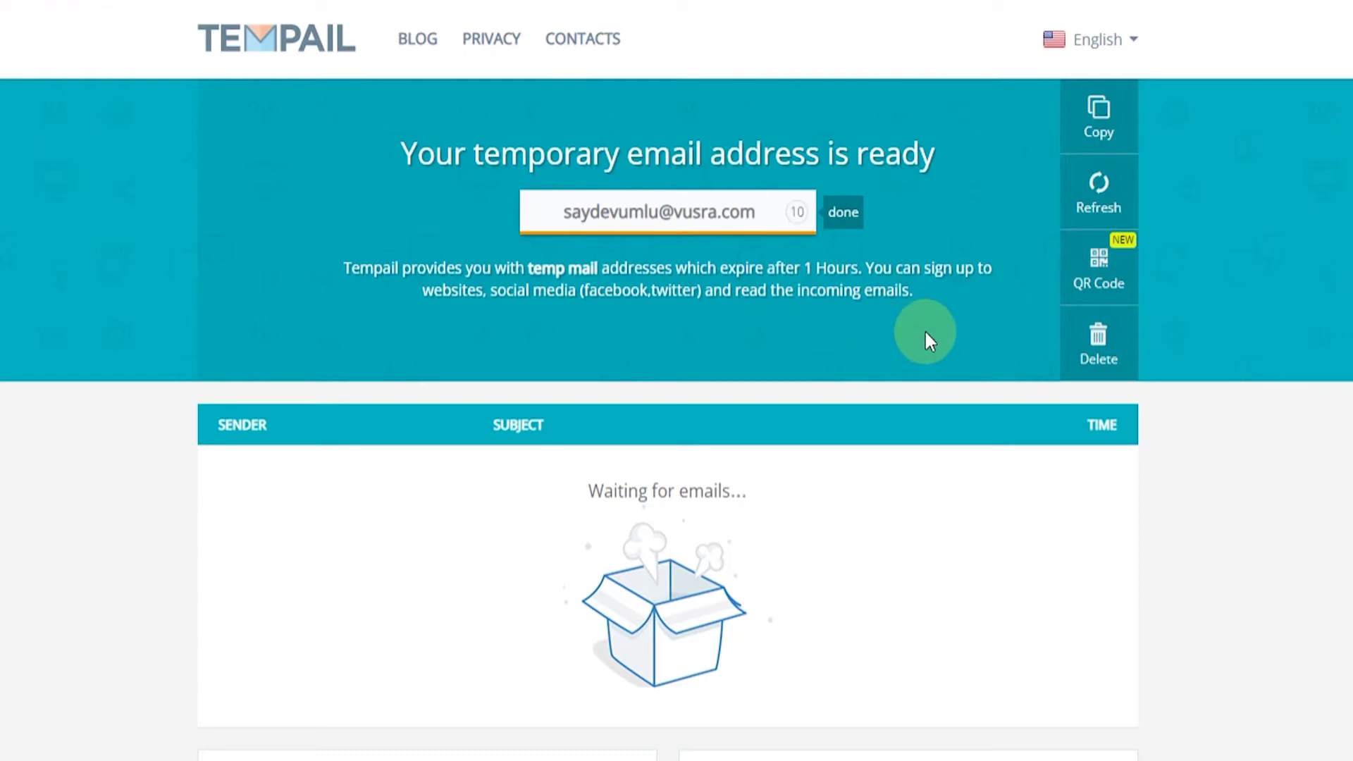
Step: Copy the temporary Tempail address and refresh the still-empty inbox
left_click(1094, 124)
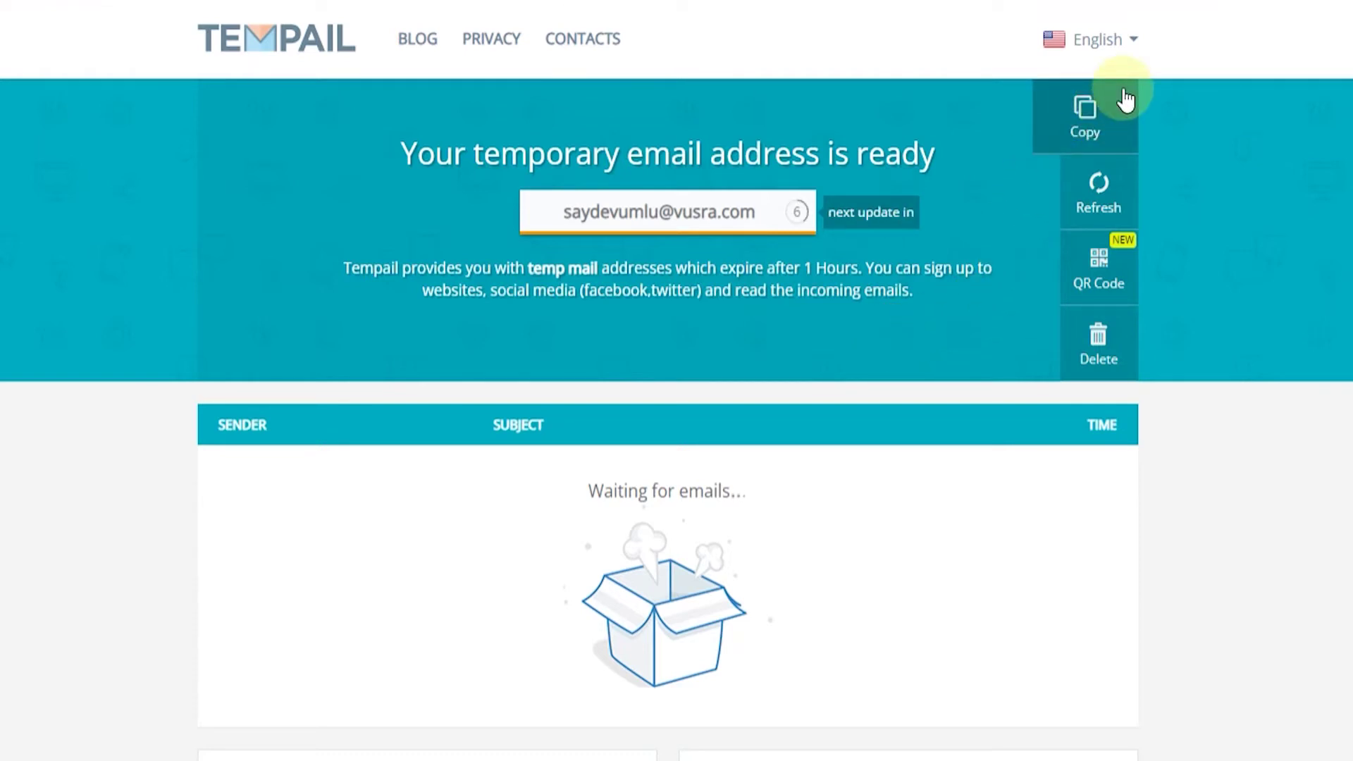
left_click(1103, 120)
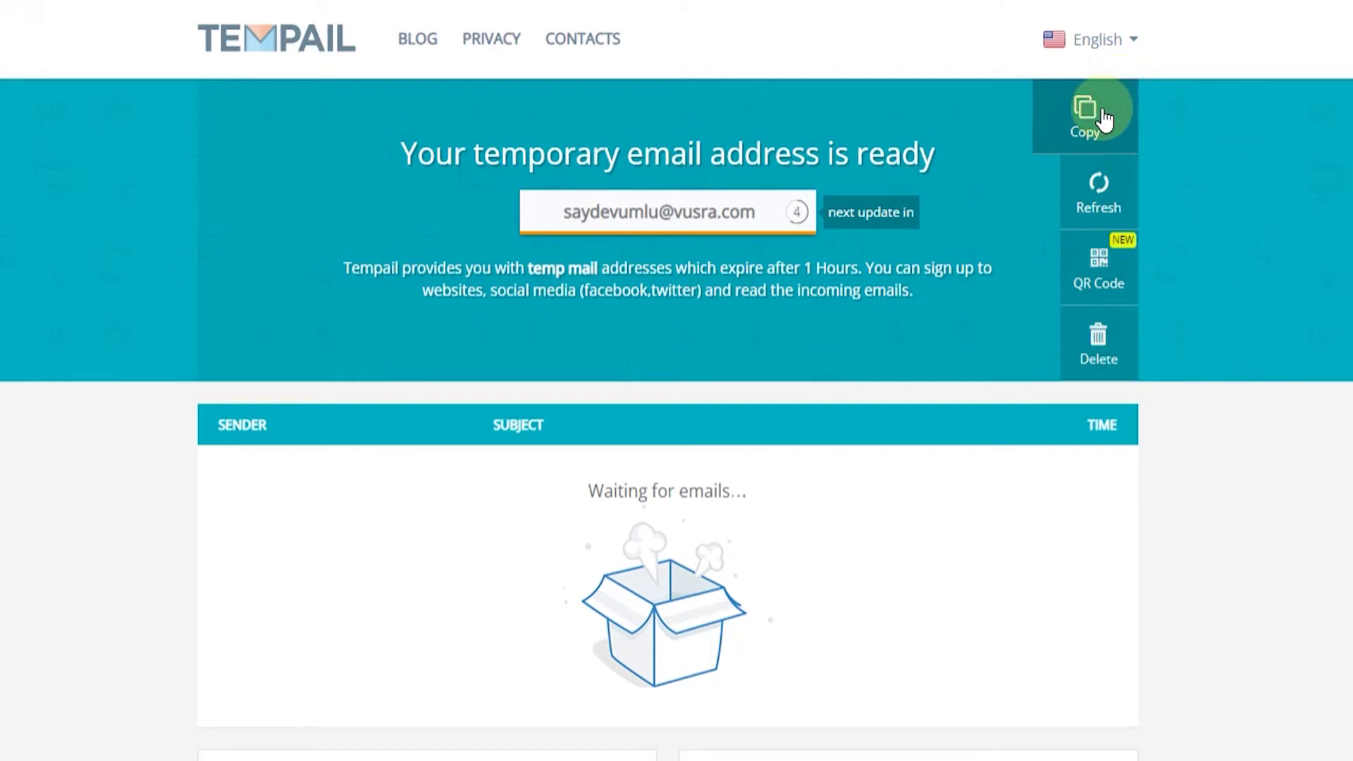
left_click(1102, 120)
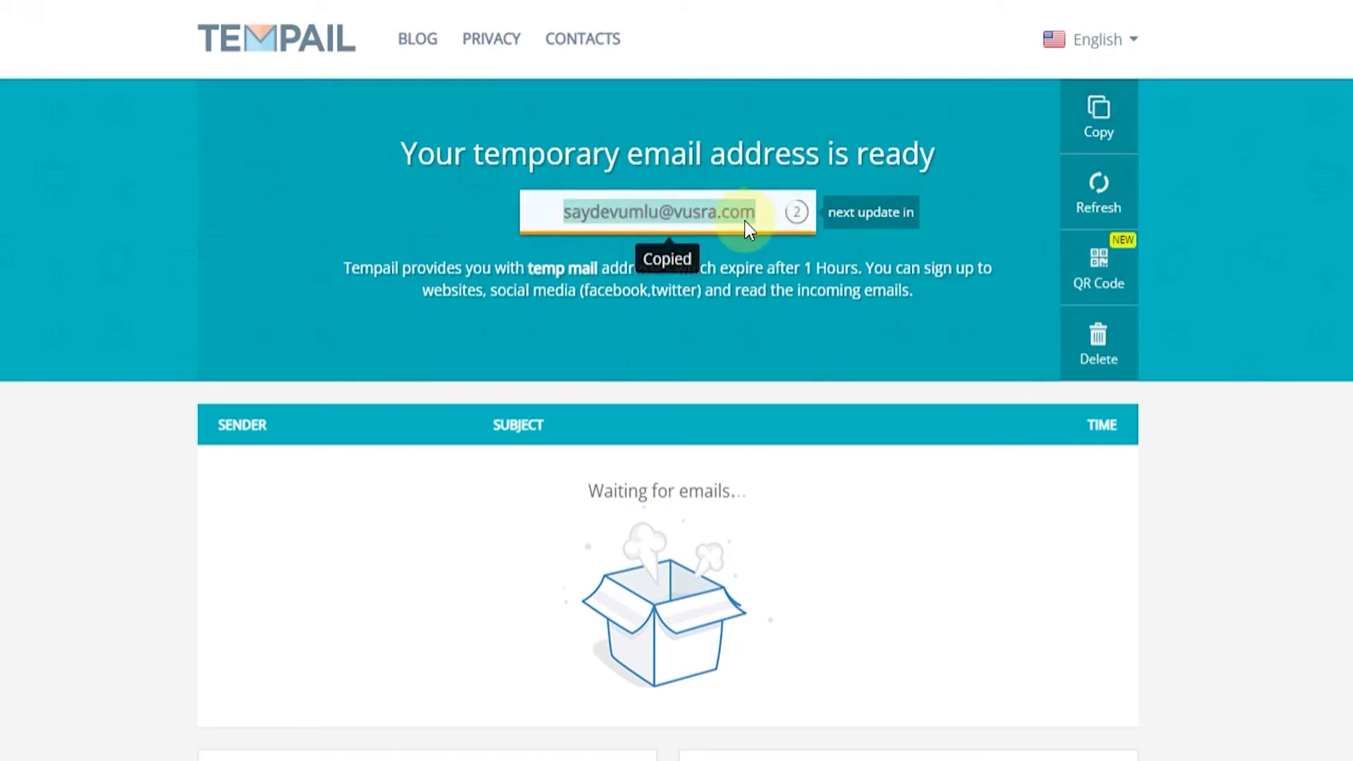
left_click(1099, 195)
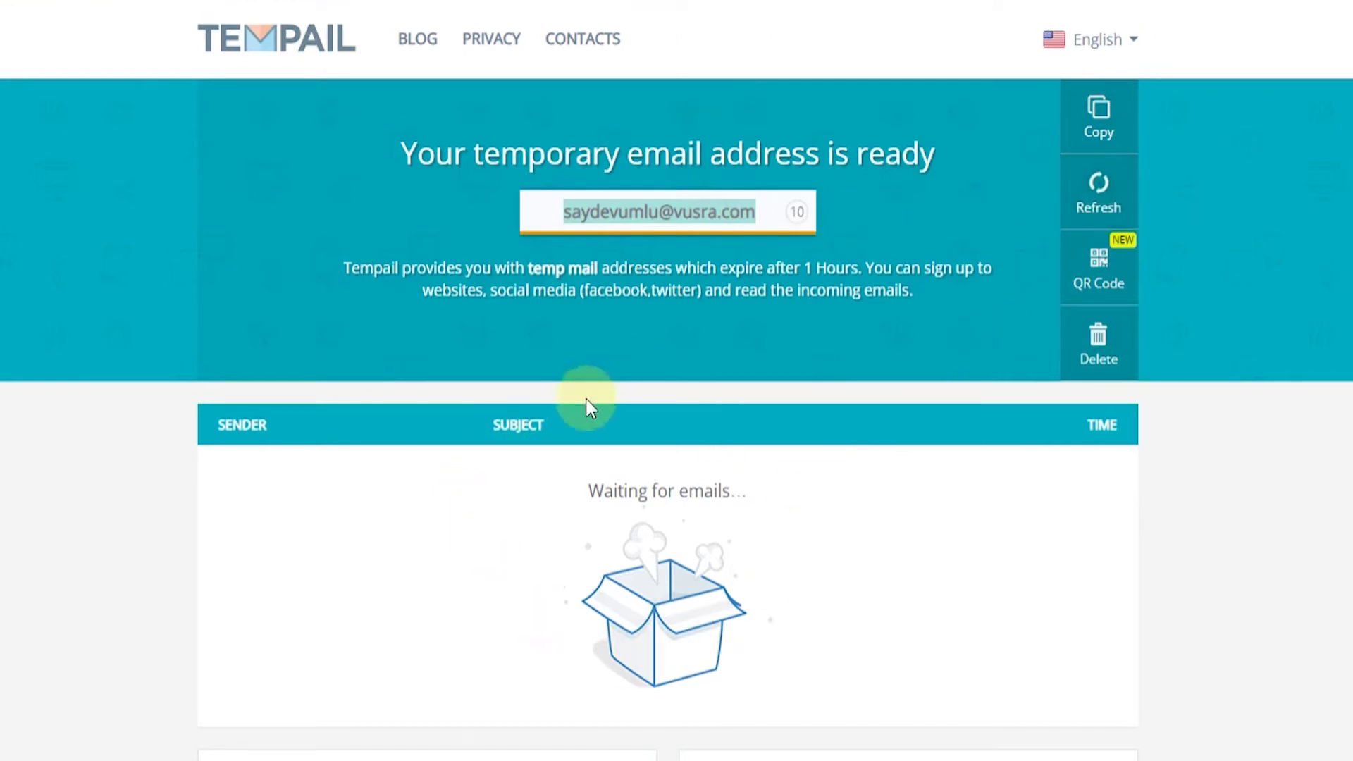
left_click(1104, 355)
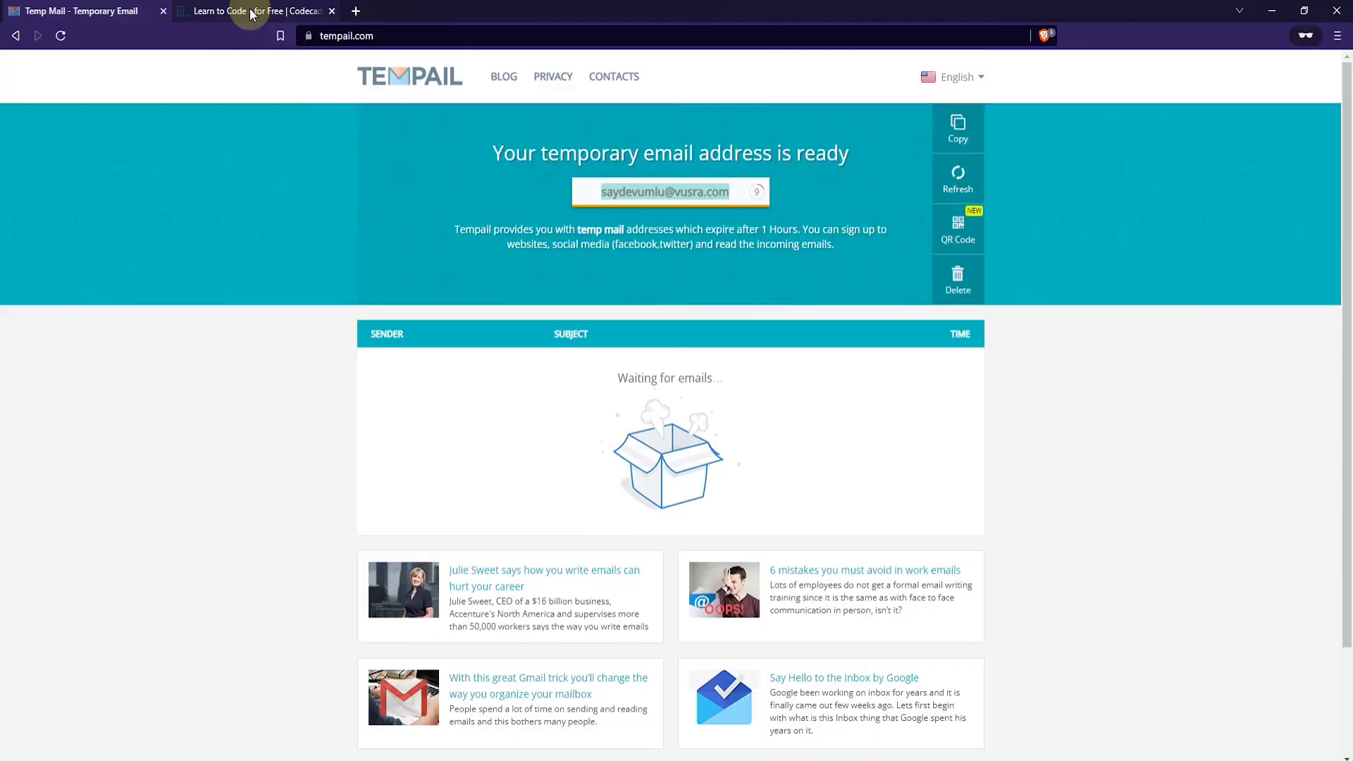
Step: Paste the copied Tempail address into Codecademy's Email field and begin entering a password
left_click(252, 14)
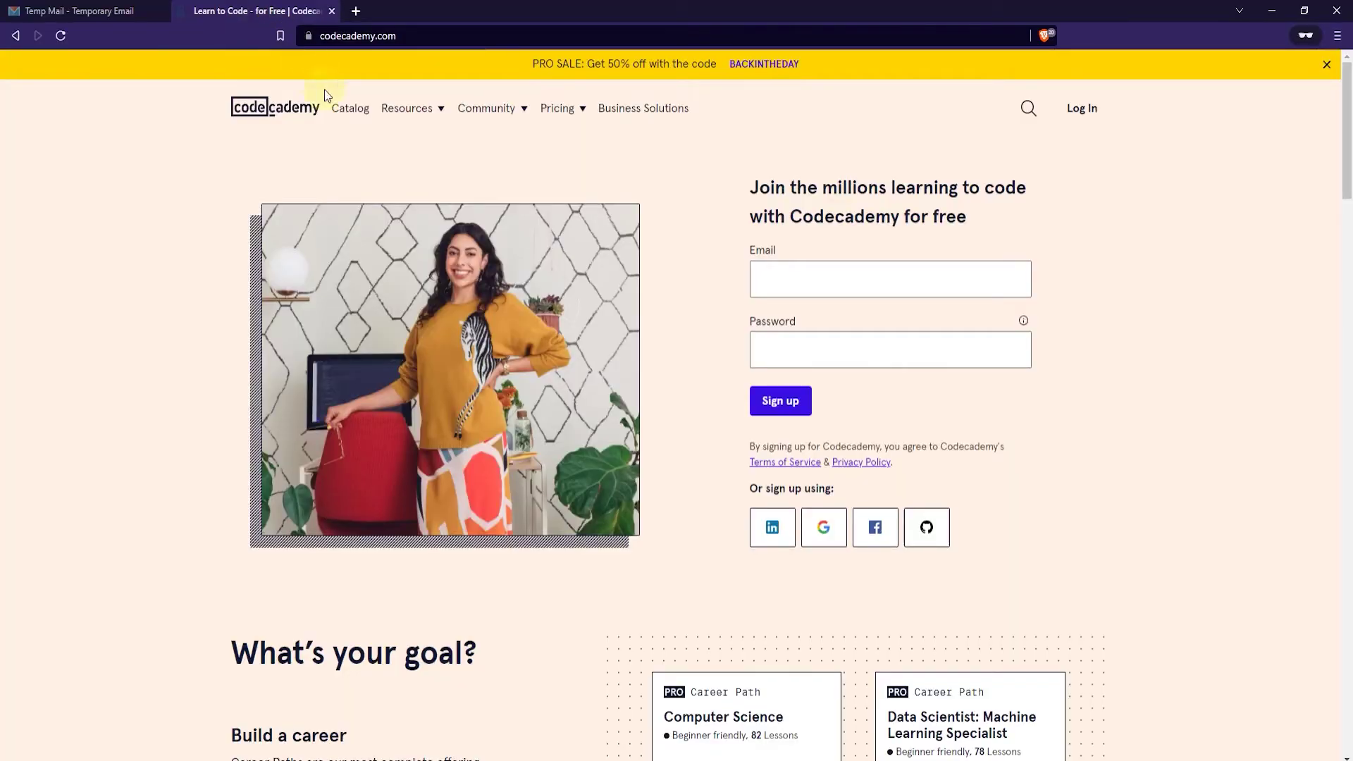
key("ctrl+Tab")
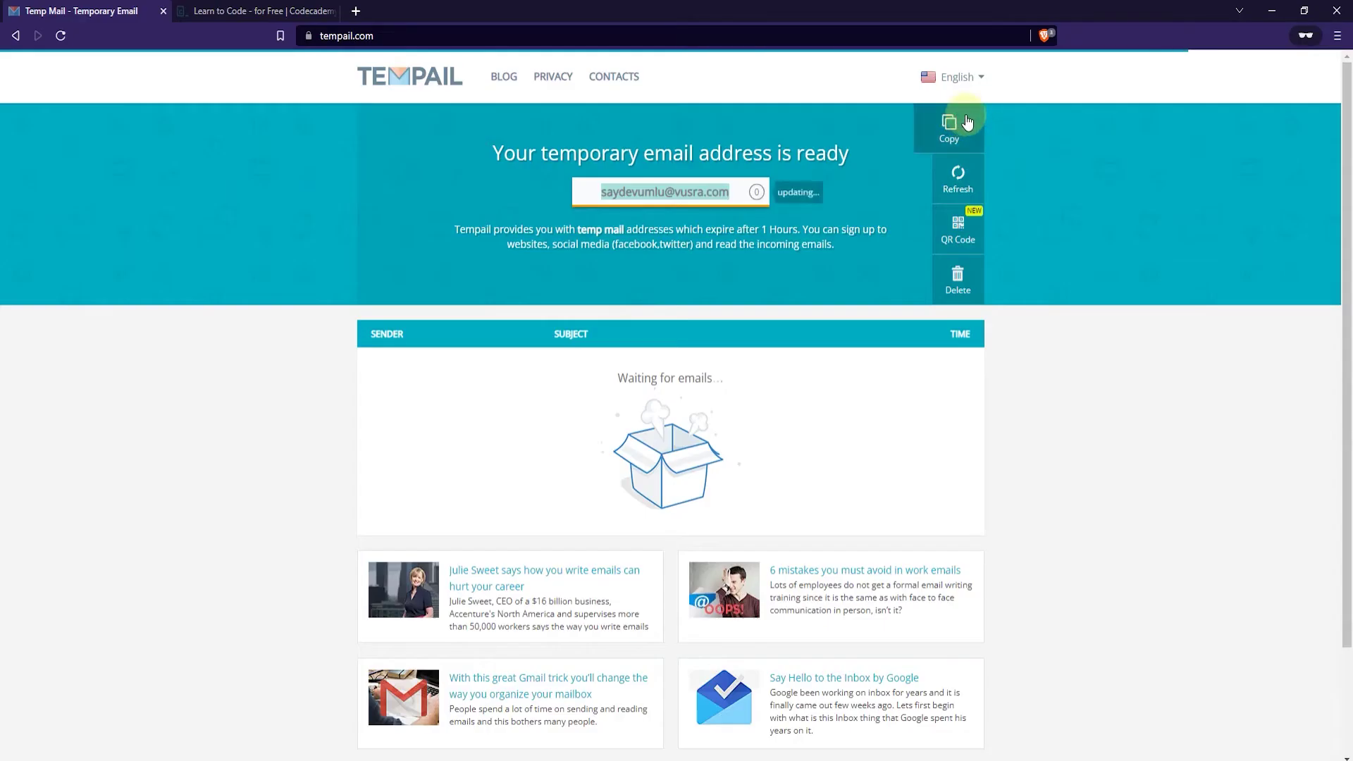
left_click(961, 125)
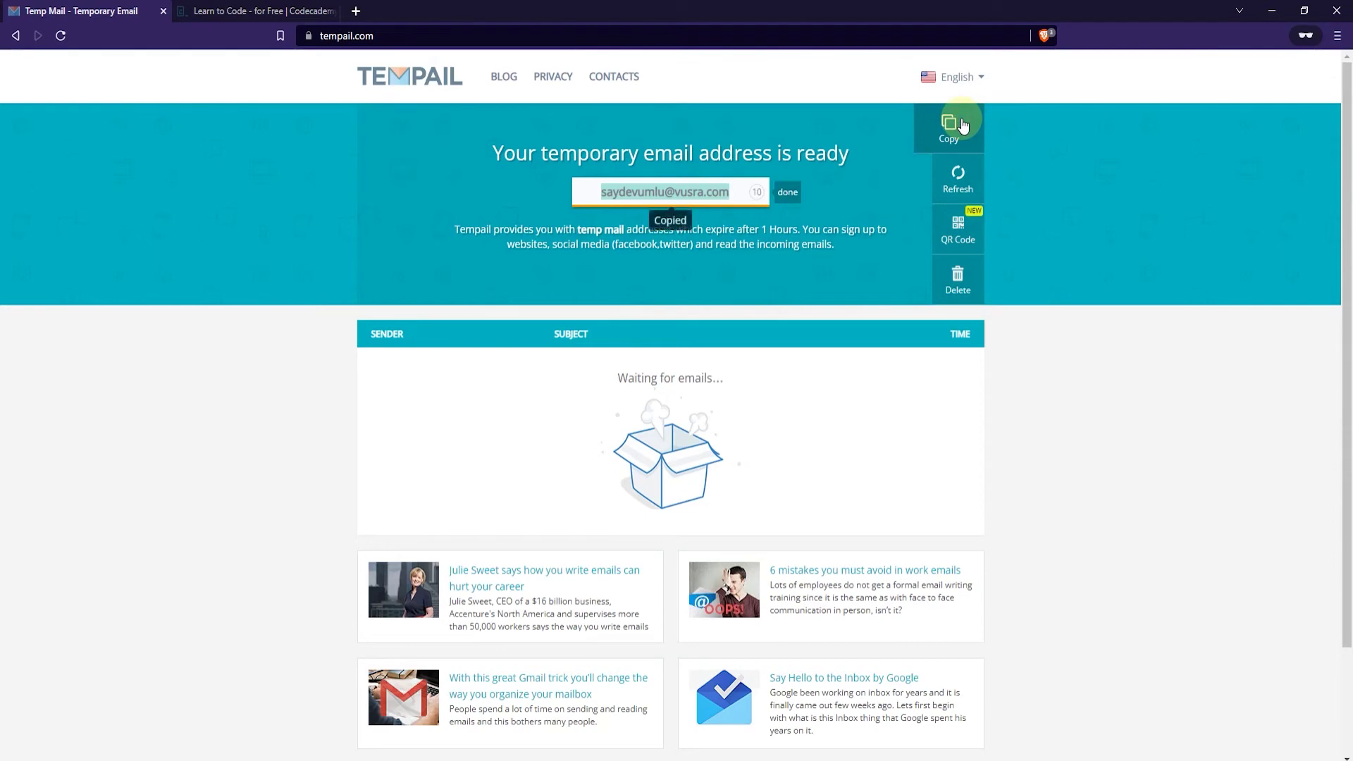
left_click(242, 13)
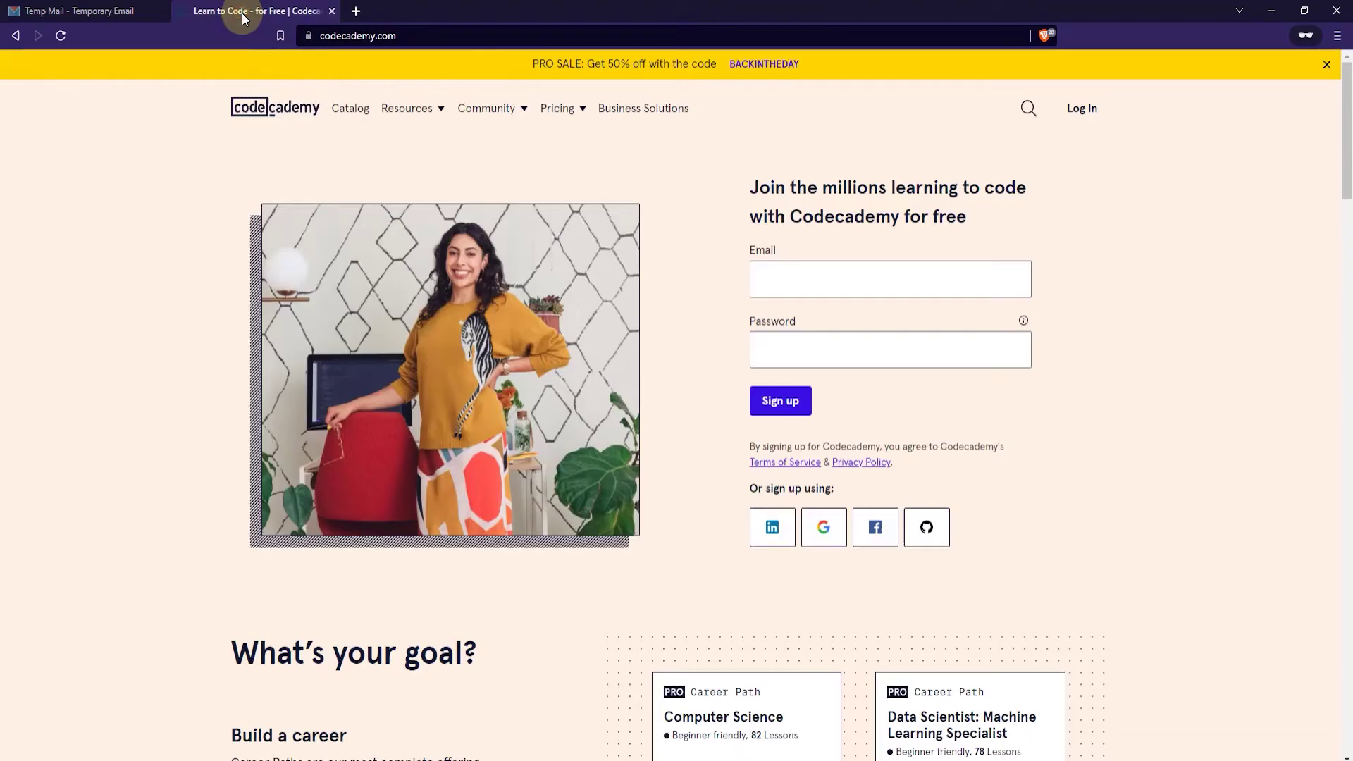
right_click(793, 278)
left_click(835, 391)
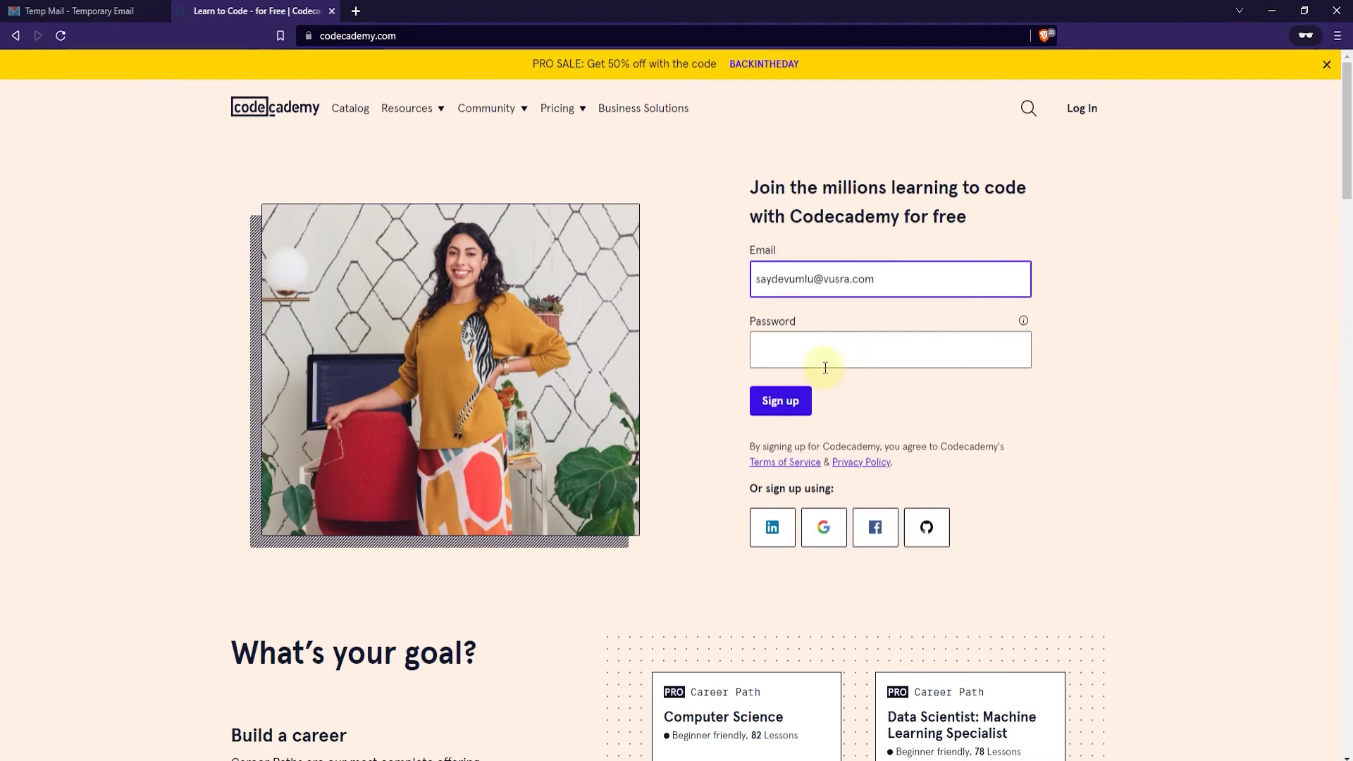
left_click(823, 366)
type("••")
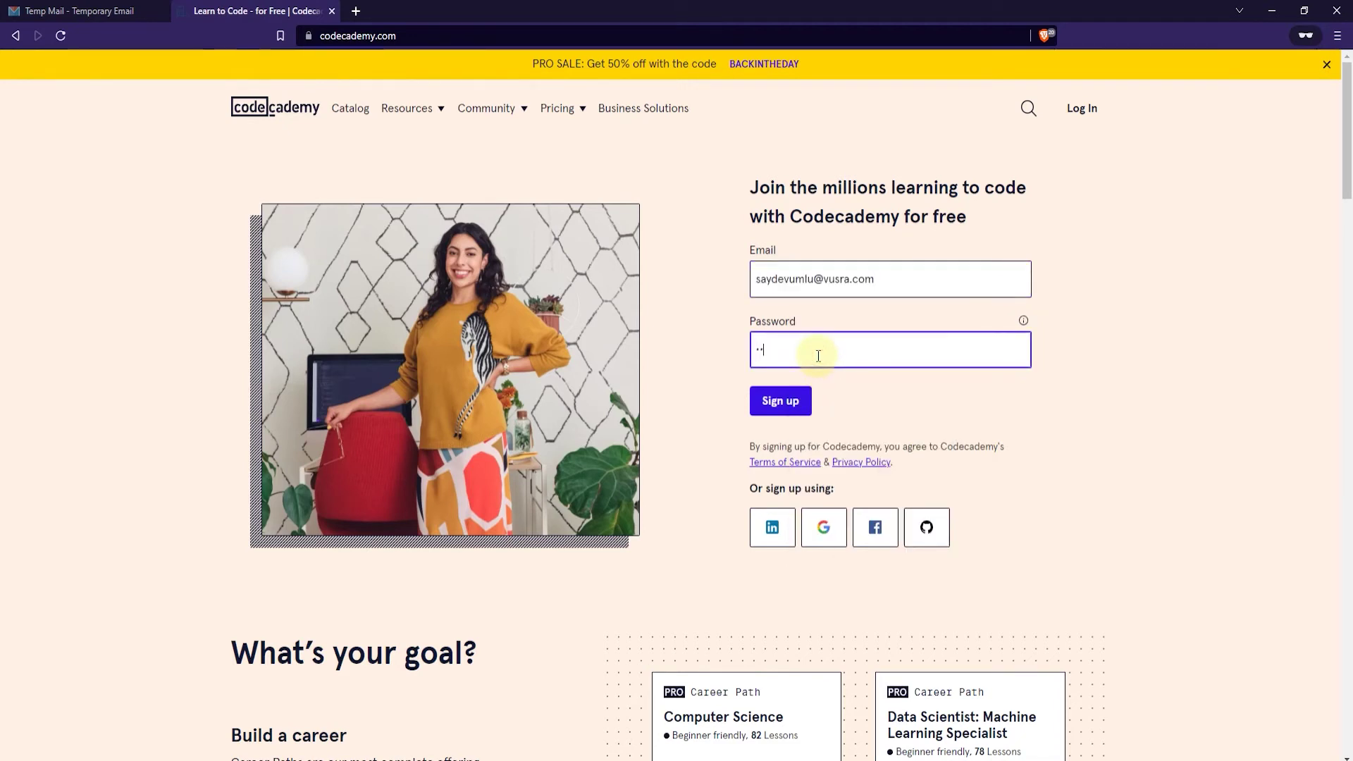
type("•••••••••")
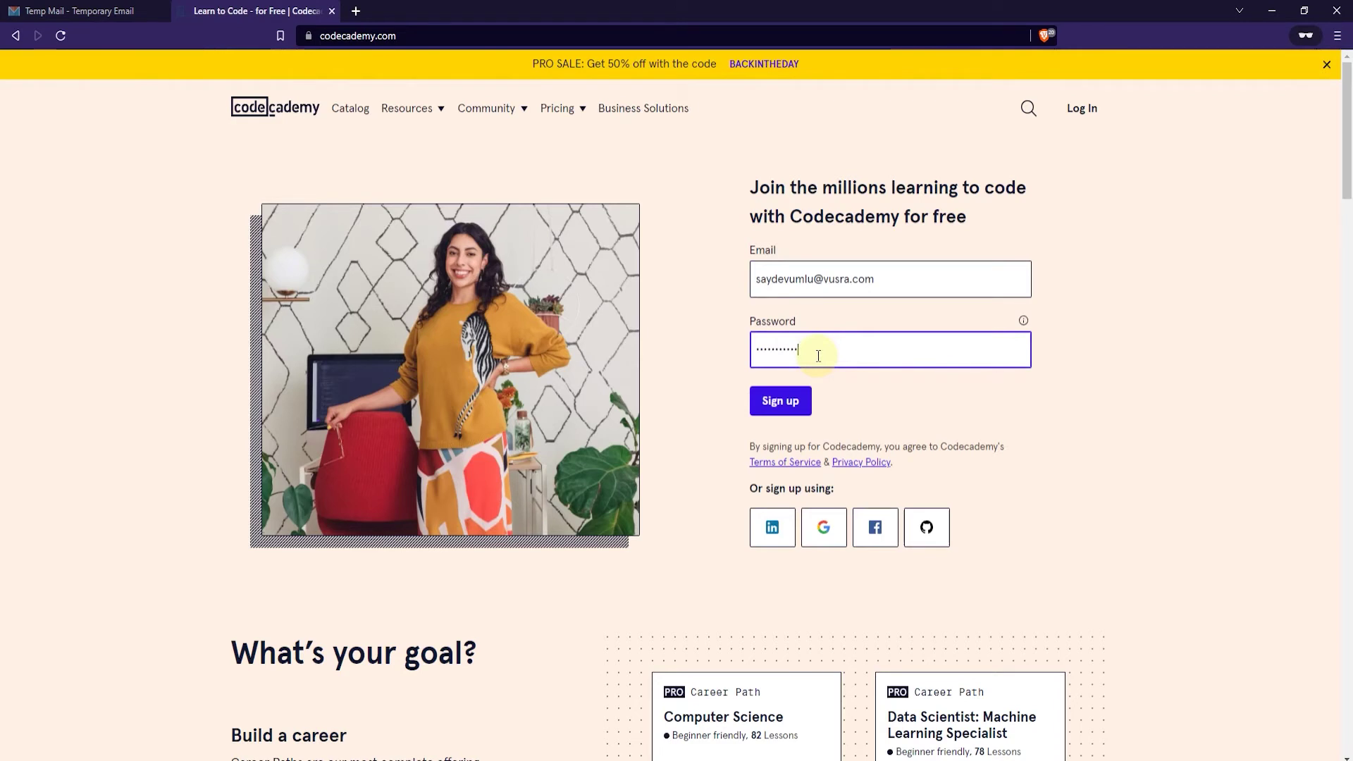
Step: Submit the Codecademy signup and choose 'I want to explore on my own'
left_click(792, 404)
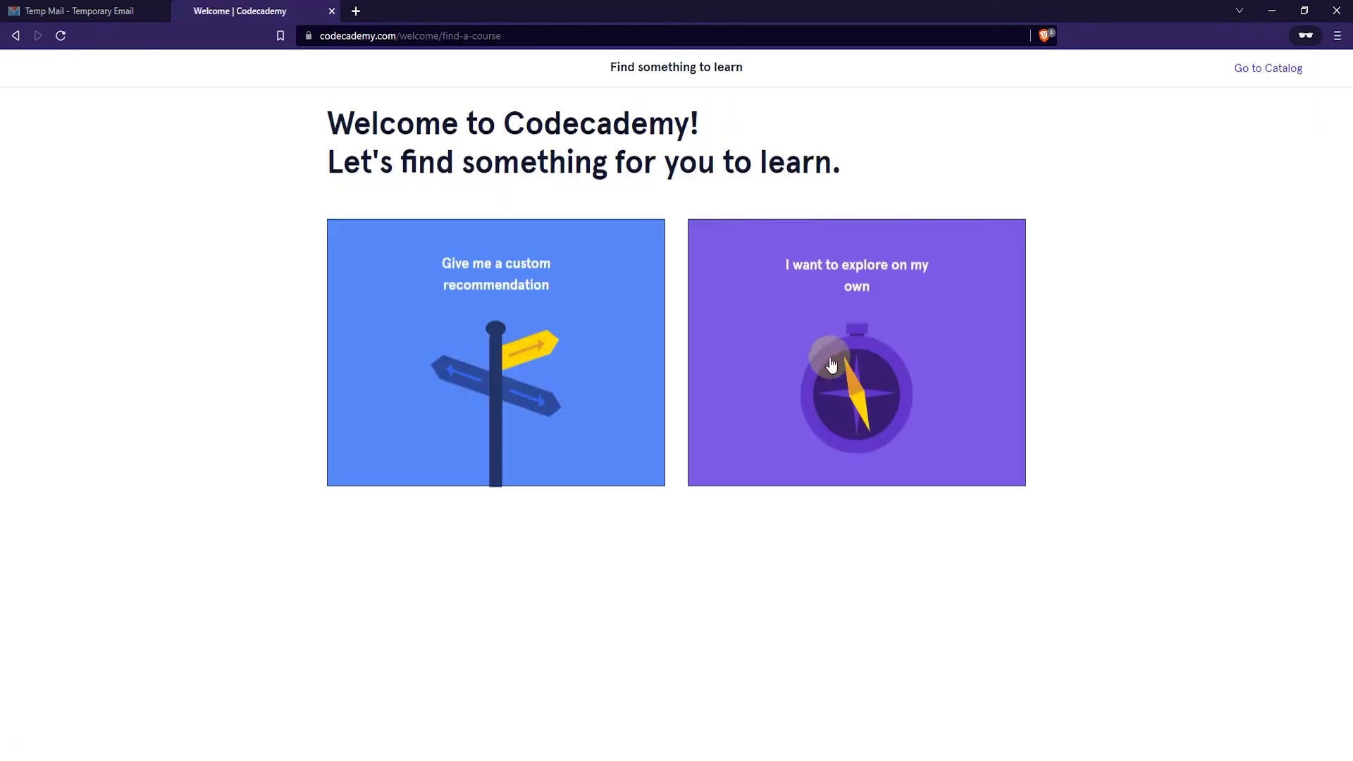
left_click(870, 271)
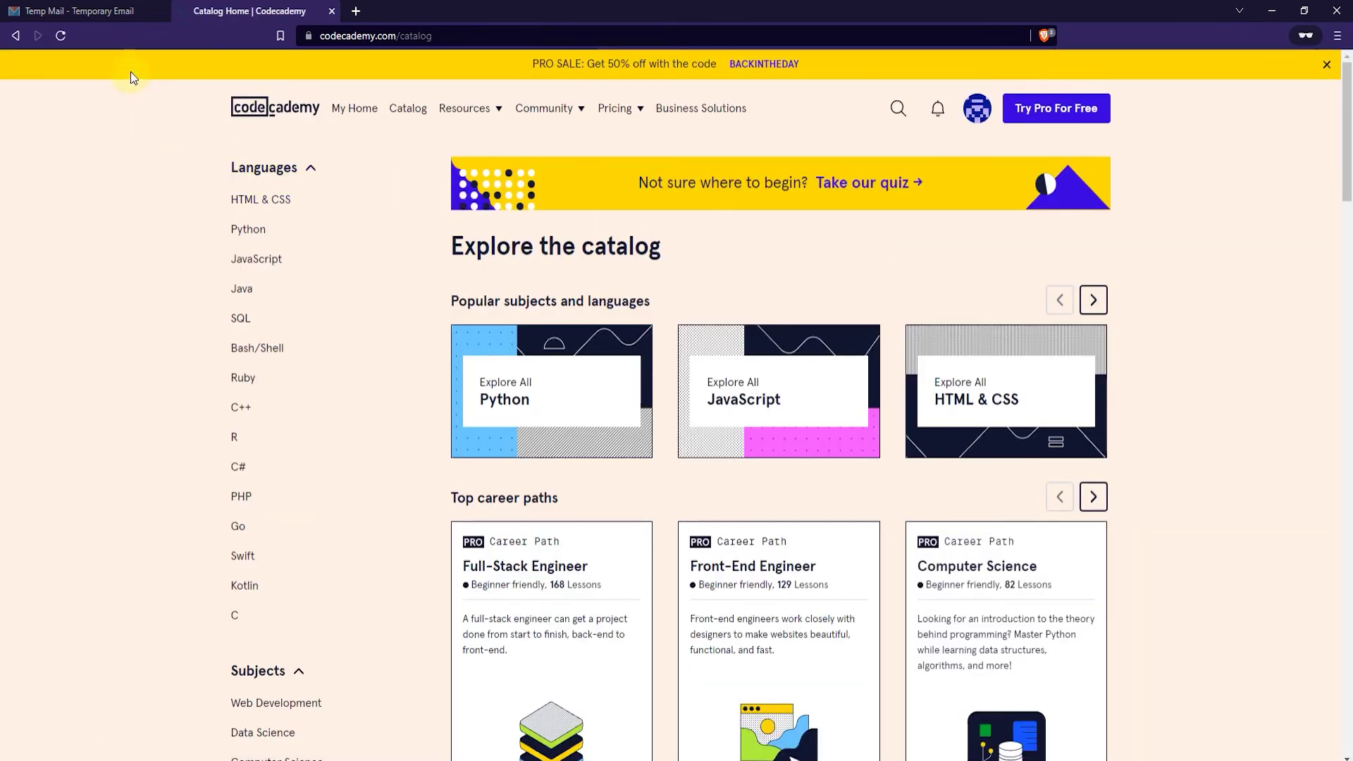
Step: Refresh the Tempail inbox and open the 'Please verify your email address' message
left_click(127, 17)
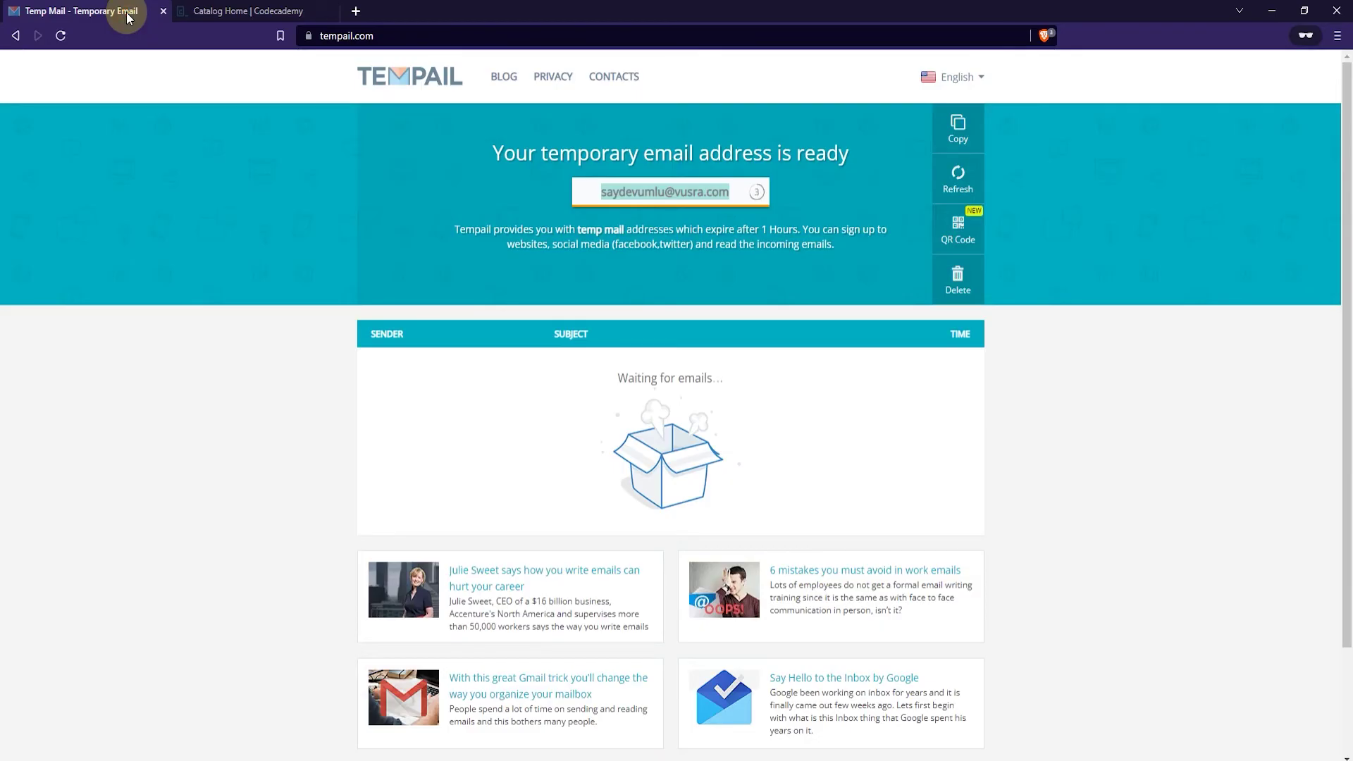
left_click(964, 186)
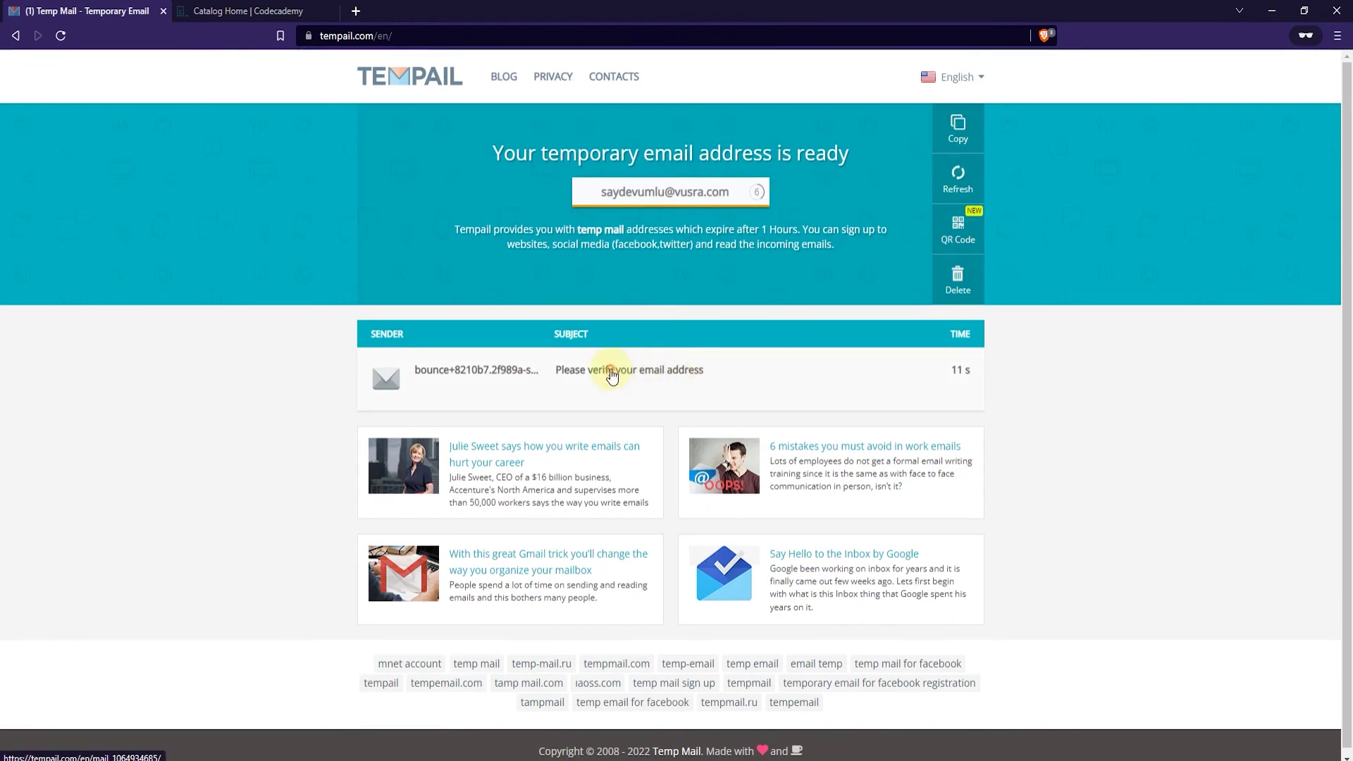
left_click(612, 377)
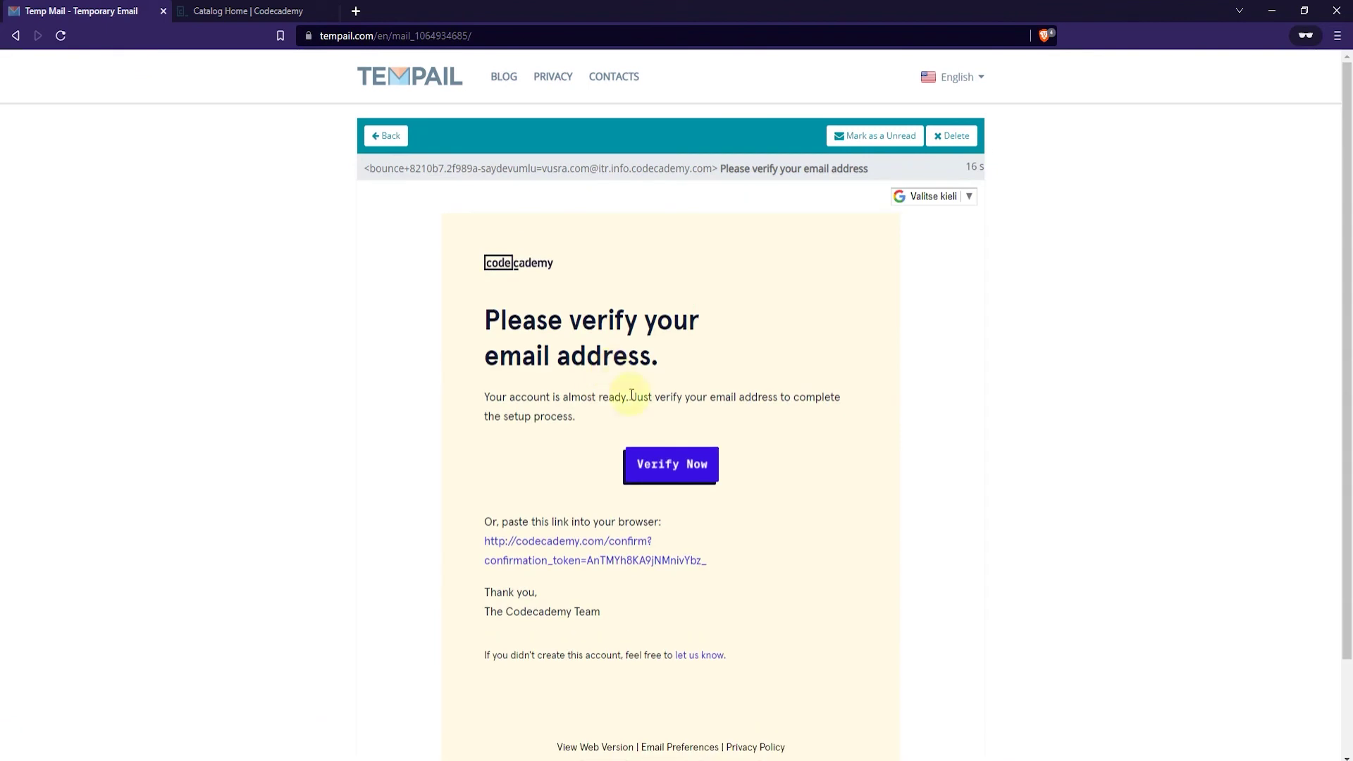
Step: Follow the Verify Now link in Codecademy's verification email
left_click(668, 467)
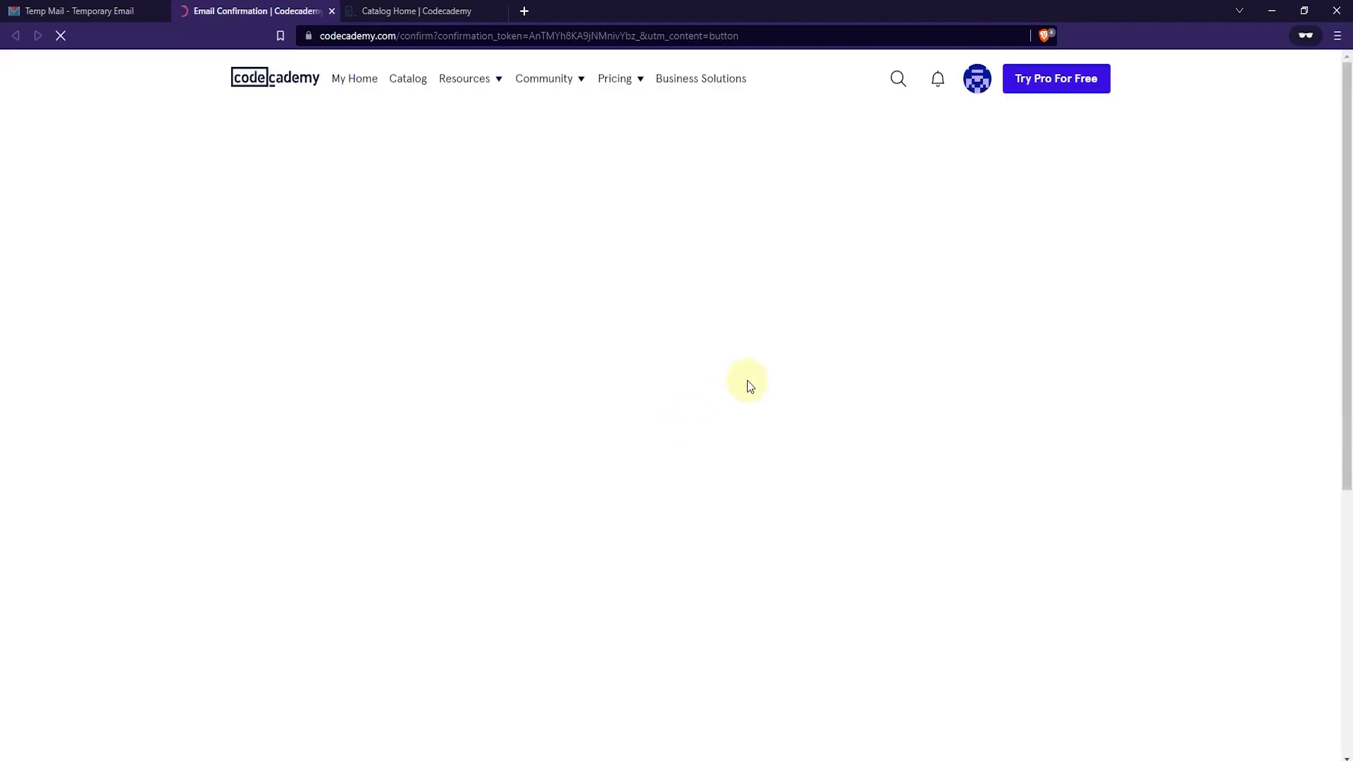